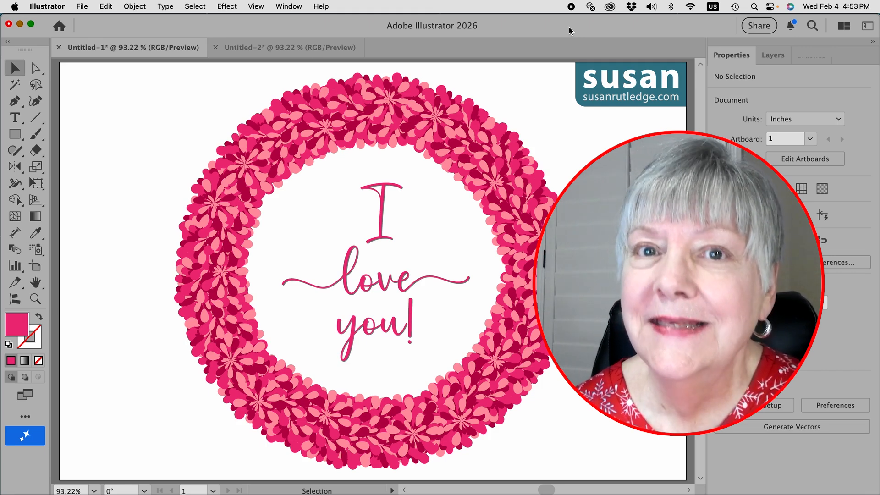
- Switch to the Untitled-2 document and activate the Blob Brush tool
click(289, 47)
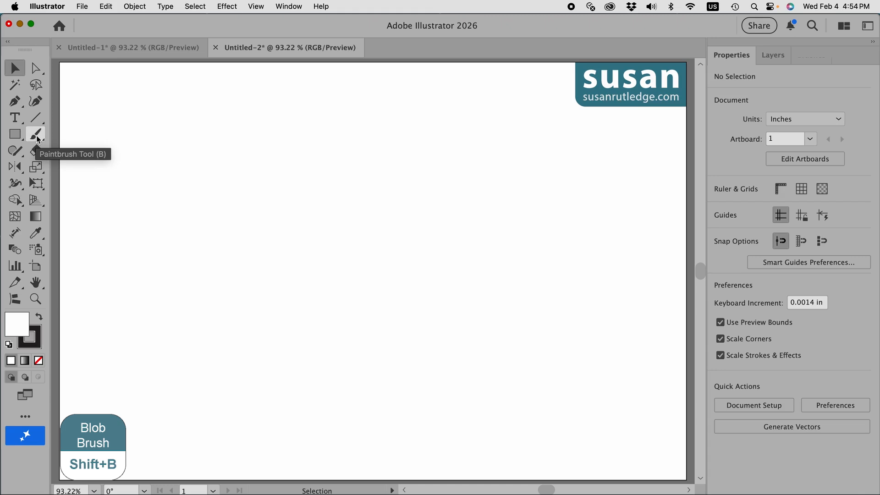
mouse_move(39, 139)
mouse_down()
mouse_move(107, 137)
mouse_move(109, 153)
mouse_move(169, 157)
mouse_up()
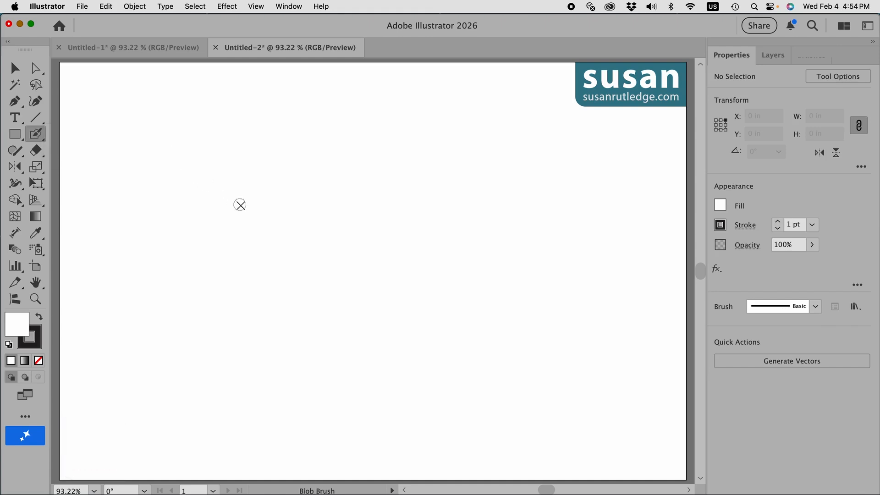
- Try enlarging and shrinking the Blob Brush tip in small increments
key(bracketright)
key(bracketright)
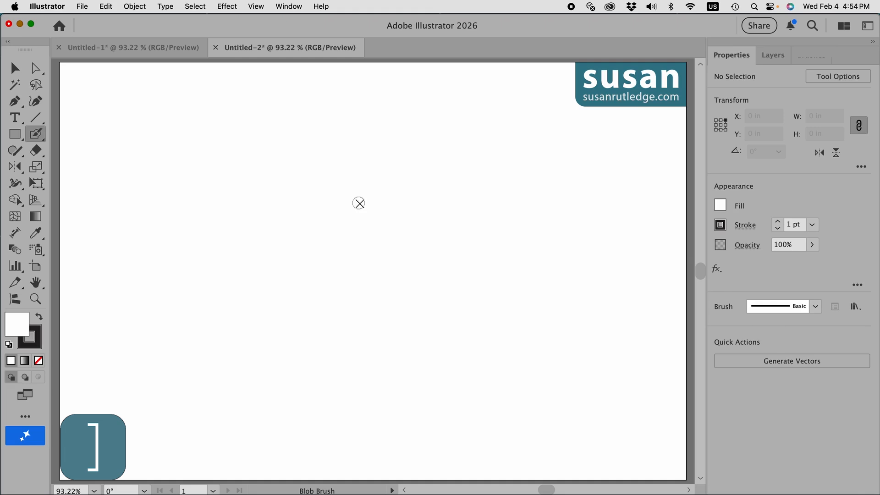
key(bracketright)
key(bracketleft)
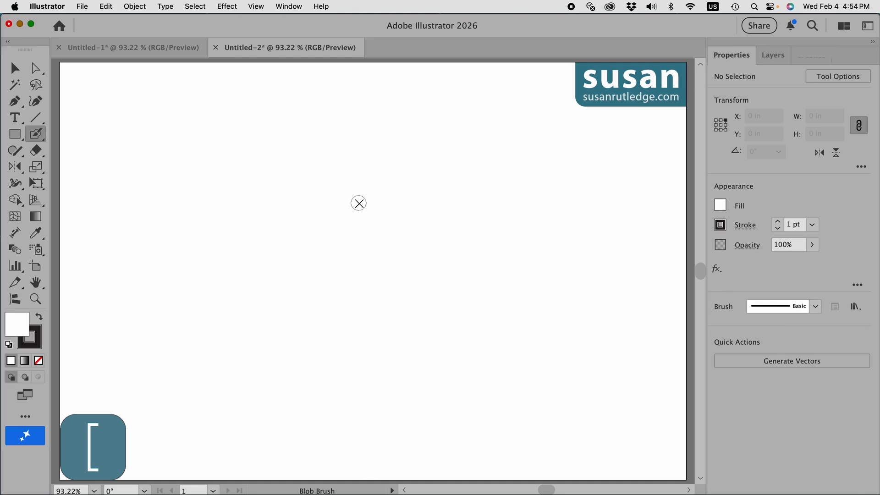
key(bracketleft)
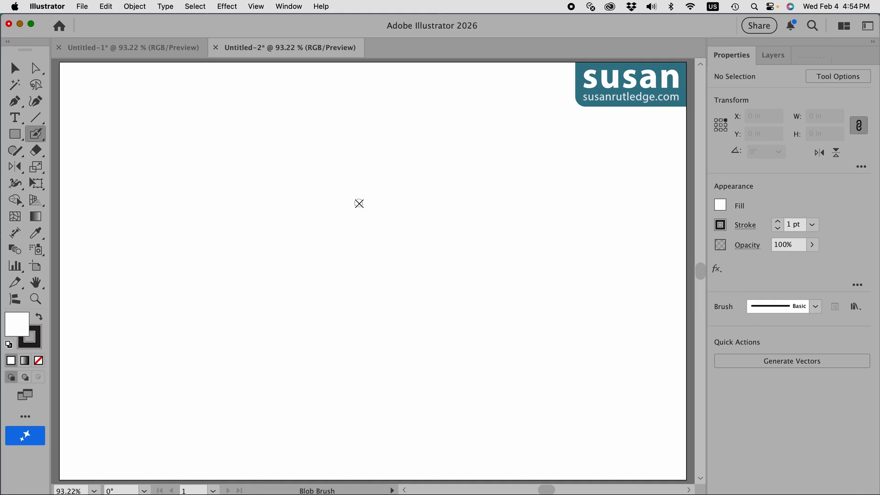
- Set the Blob Brush's default size to 25 pt in its tool options
key(Return)
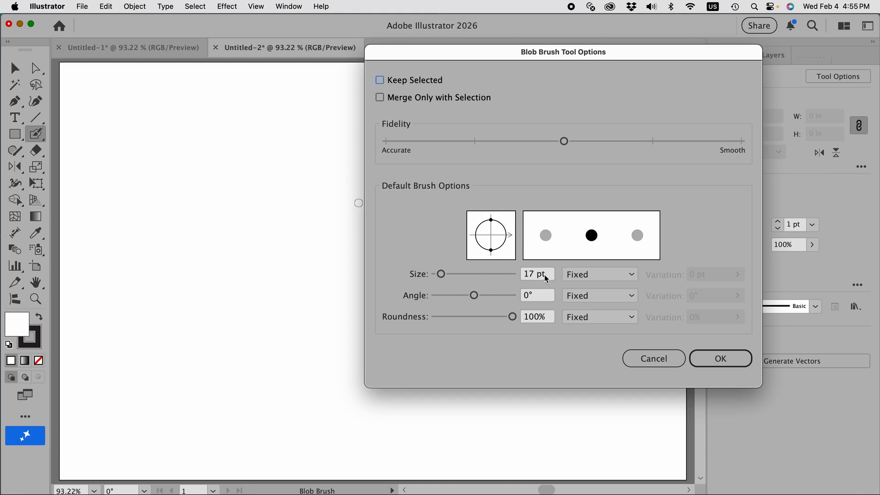
click(530, 275)
text(25)
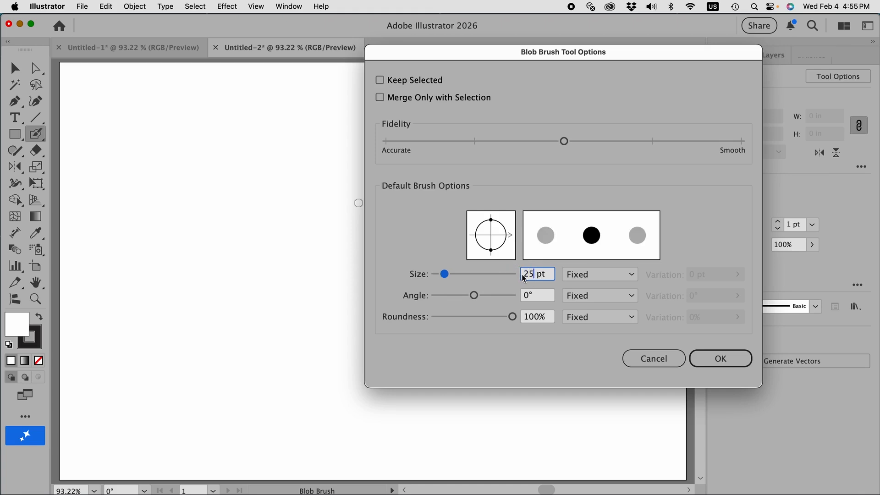
click(729, 360)
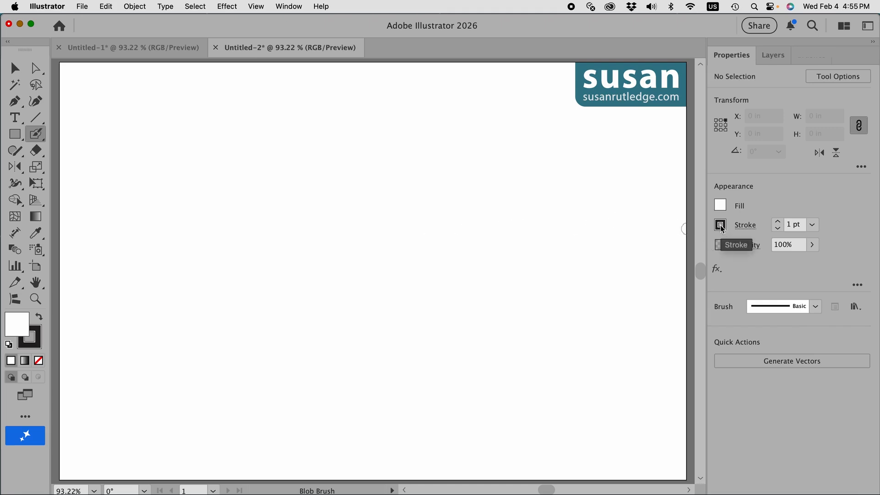
- Paint a staggered horizontal band of 15 dark crimson Blob Brush dots, about 4.12 in wide and 0.85 in tall, on the artboard's upper part
click(722, 229)
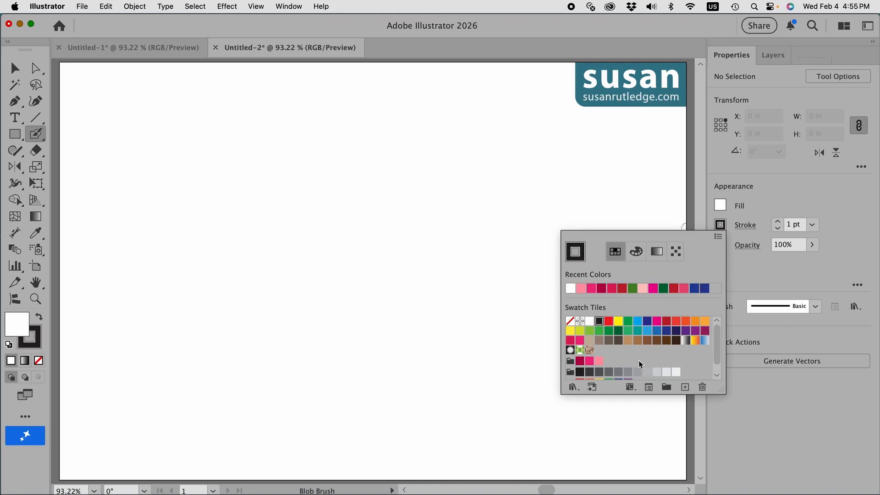
click(581, 363)
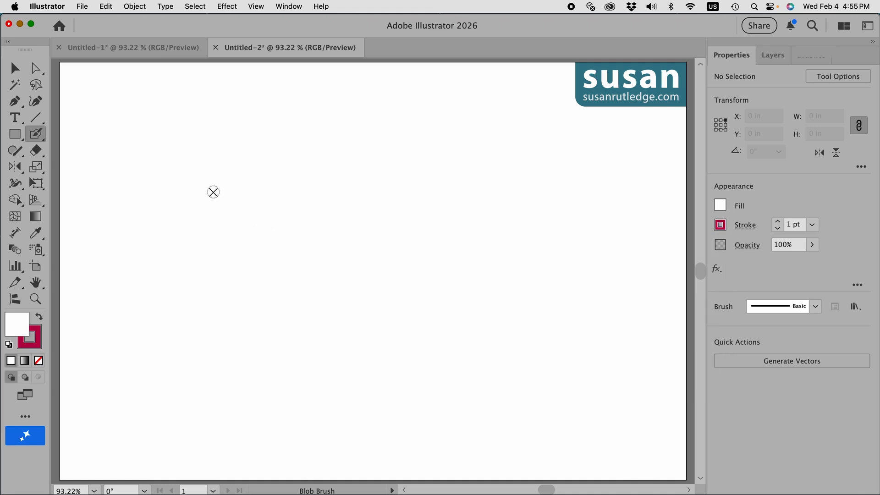
click(212, 192)
click(228, 183)
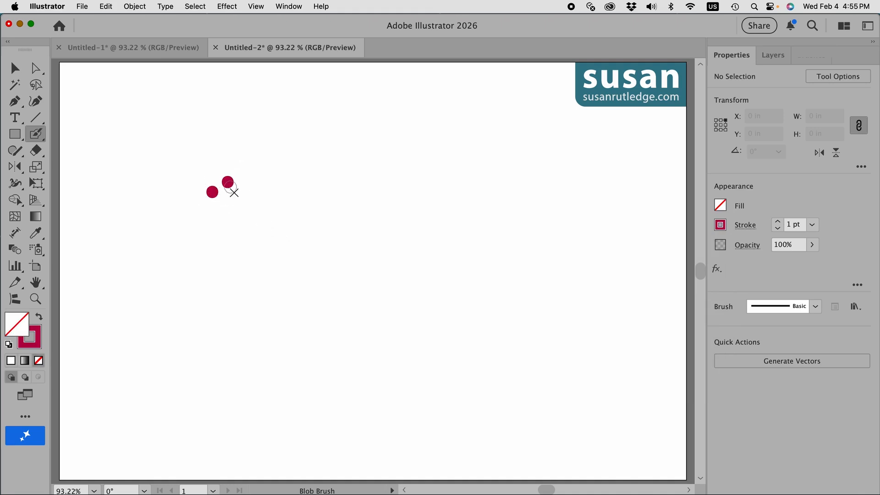
click(229, 199)
click(243, 190)
click(255, 182)
click(257, 199)
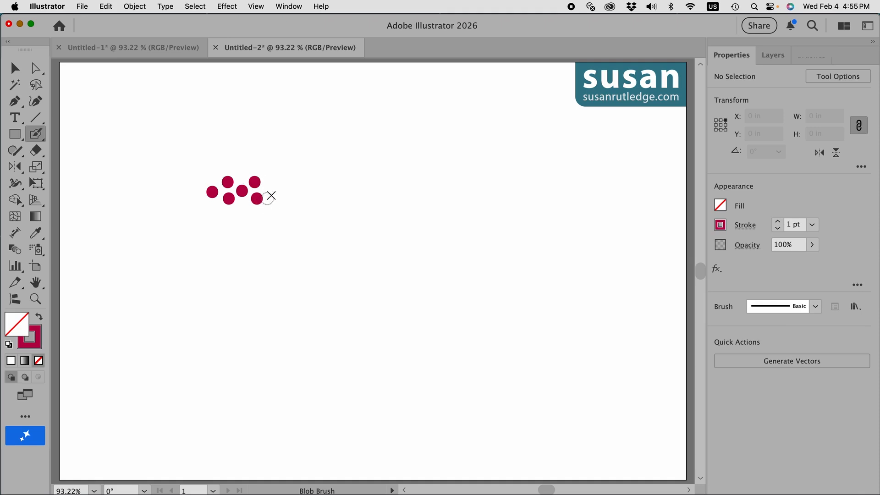
click(270, 190)
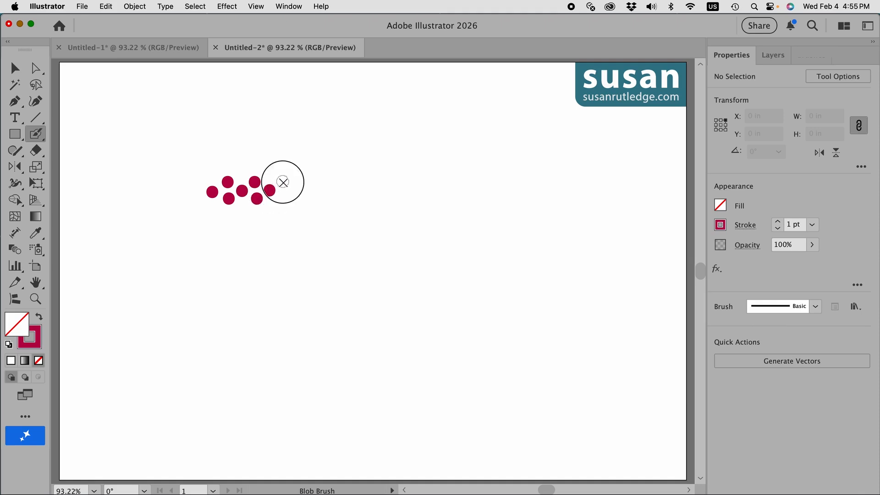
click(283, 181)
click(286, 197)
click(299, 189)
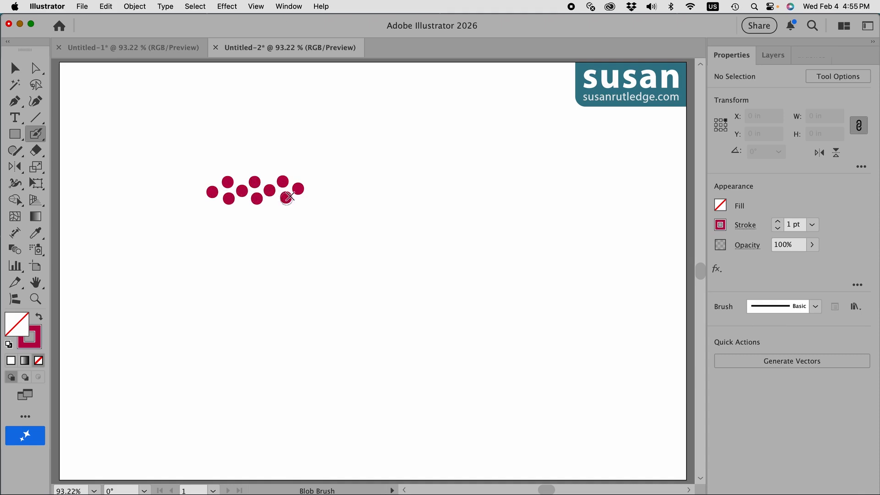
click(311, 181)
click(312, 199)
click(327, 192)
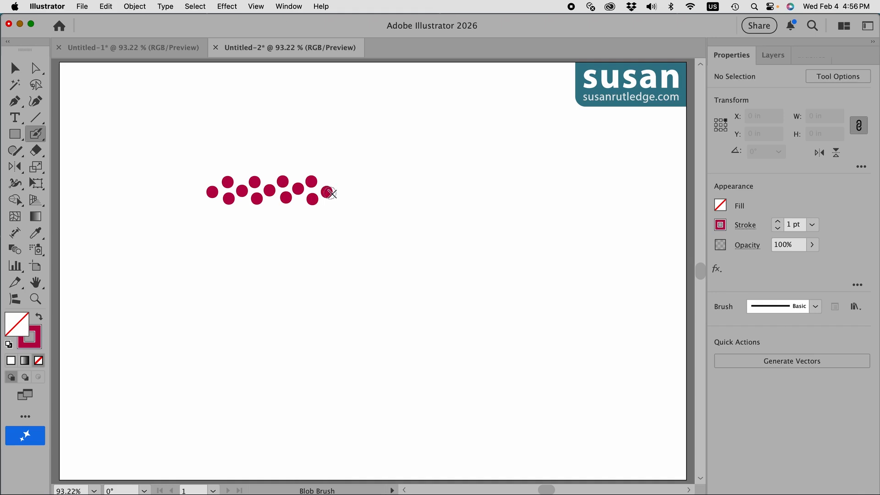
click(339, 182)
click(345, 197)
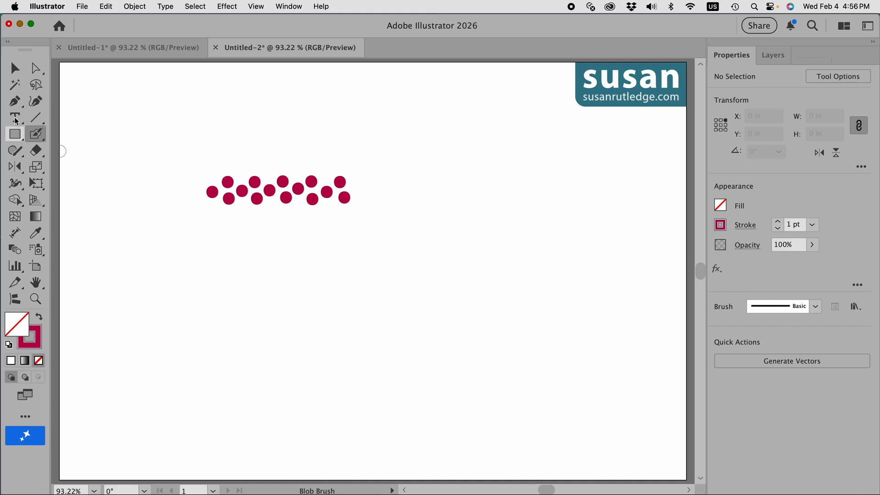
- Select all the crimson dots and group them
key(v)
drag(203, 151, 365, 227)
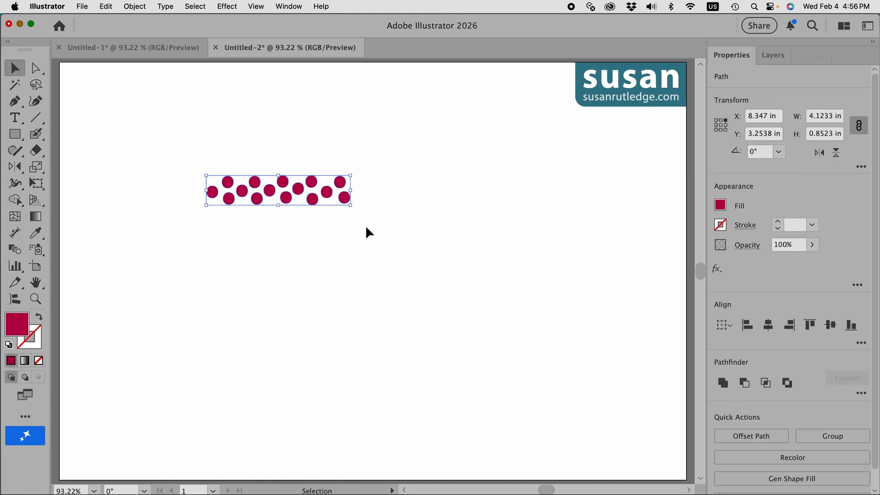
click(141, 8)
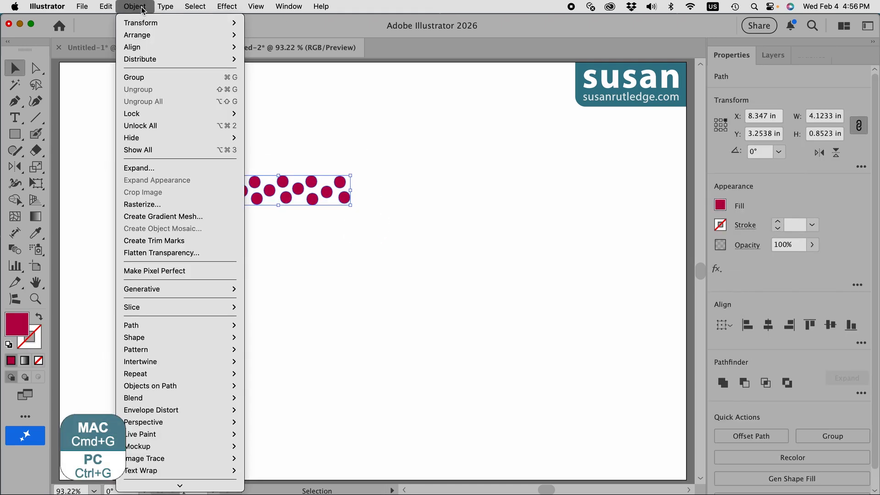
click(151, 81)
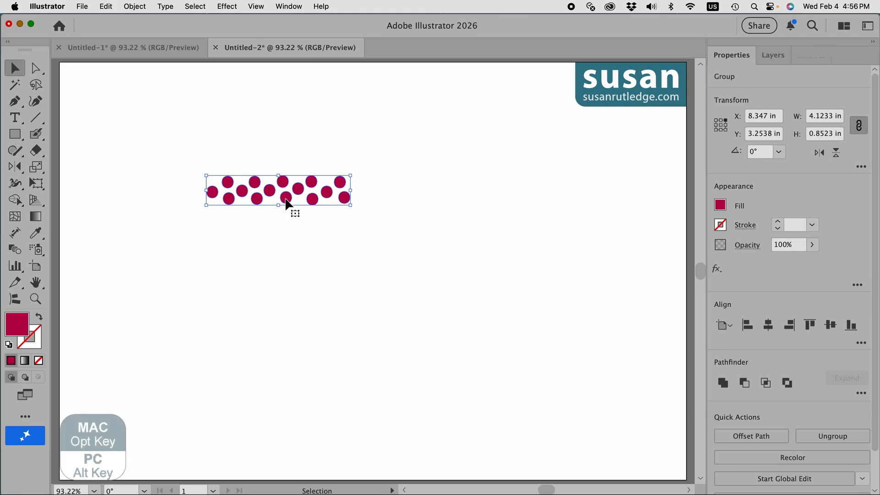
- Duplicate the crimson dot group just below the original and fill the copy with the bright pink swatch R=238 G=42 B=123
drag(287, 198, 286, 244)
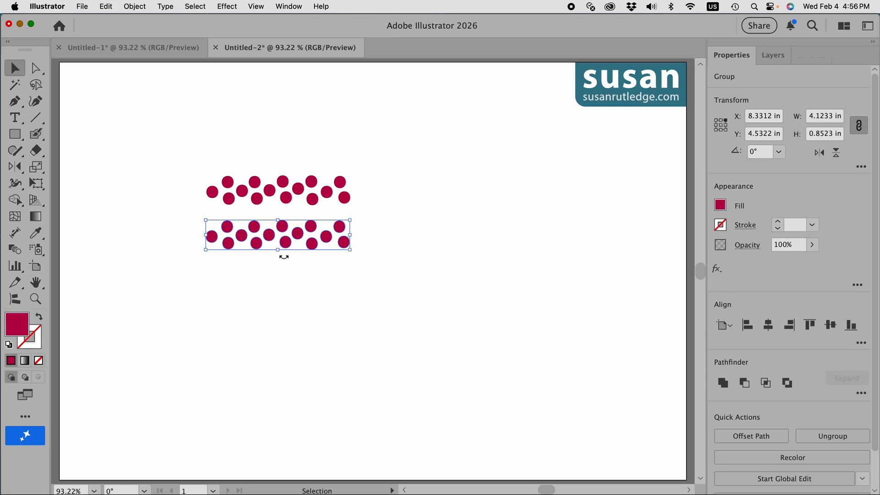
click(721, 206)
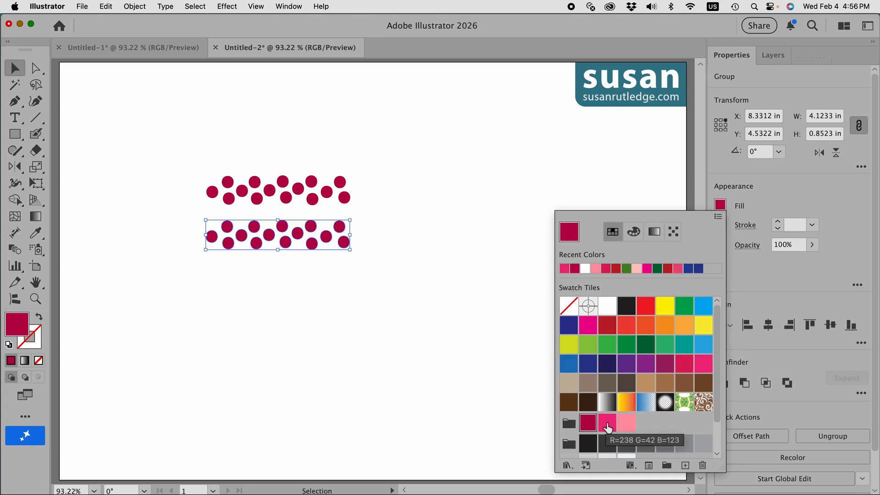
click(609, 428)
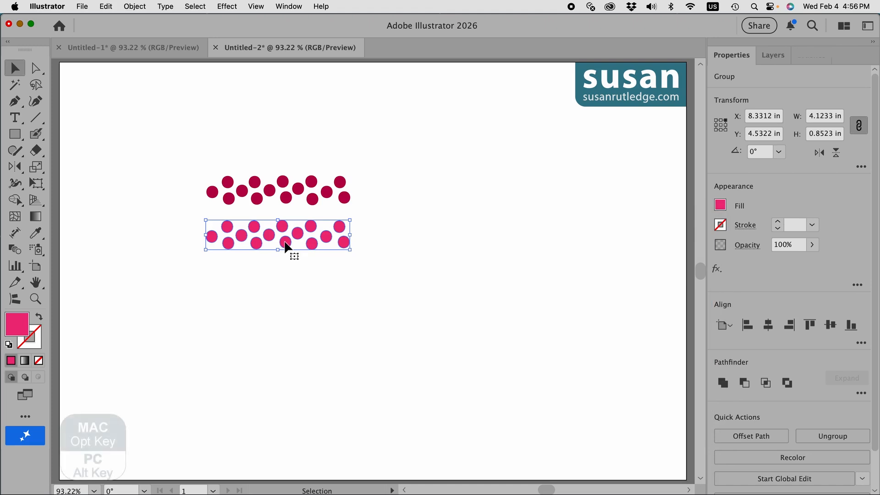
- Duplicate the bright pink dot group below itself and fill the copy with the light pink swatch from the same colour group
drag(284, 240, 285, 300)
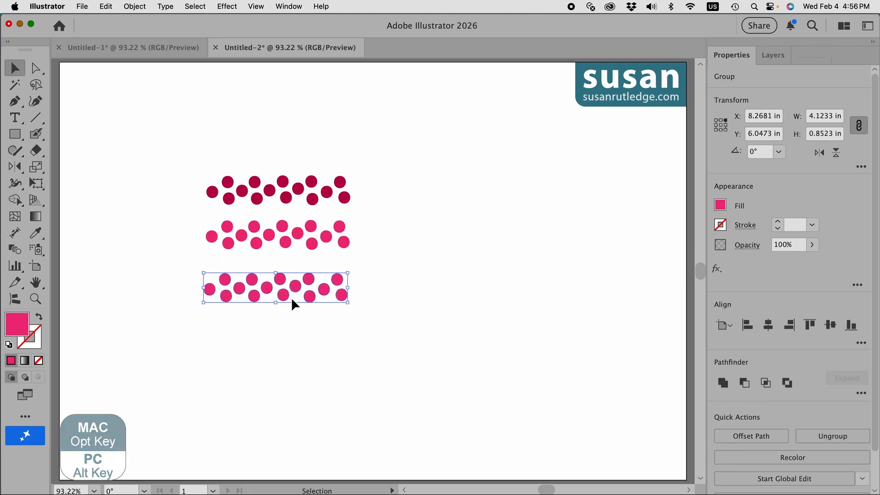
click(721, 205)
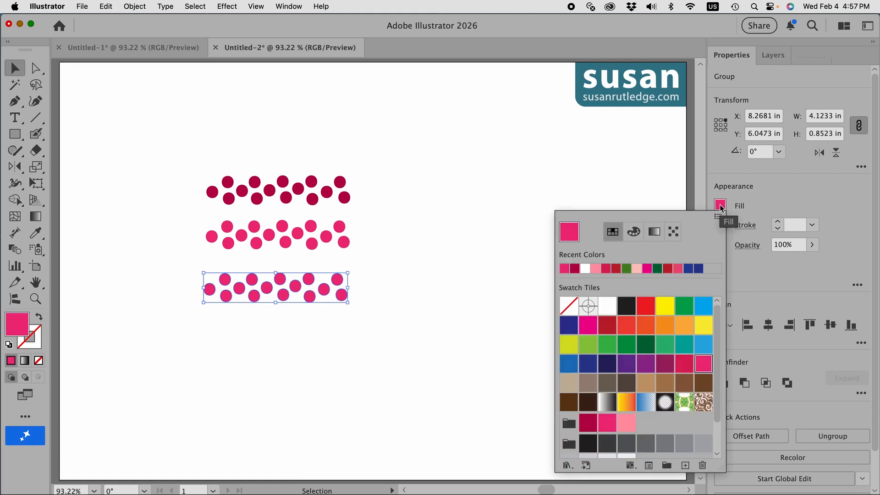
click(627, 424)
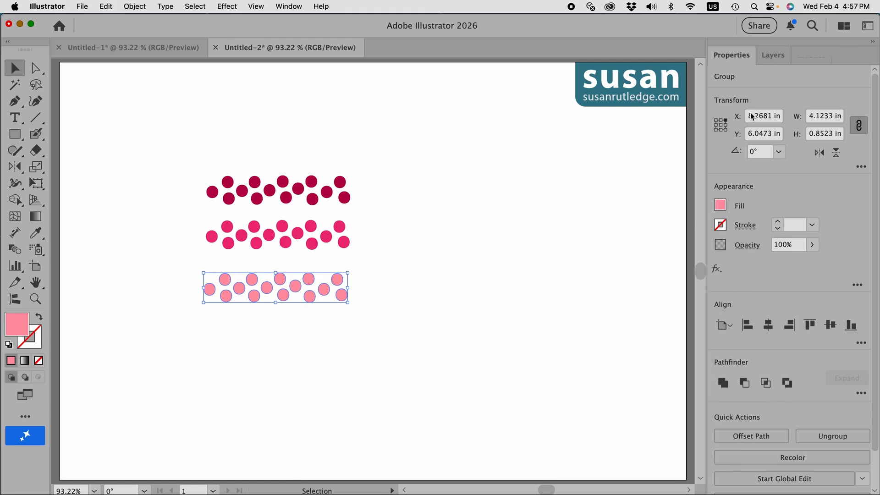
- Show the layer list and set its row size to Large
click(773, 57)
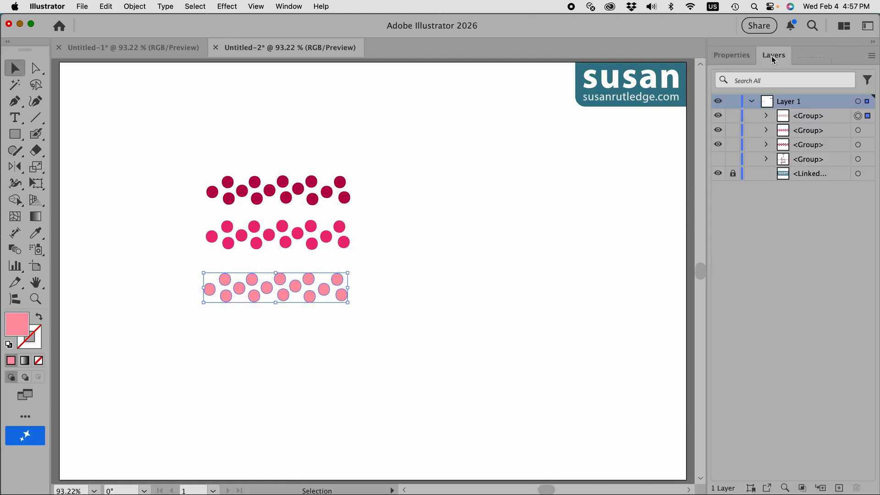
click(872, 57)
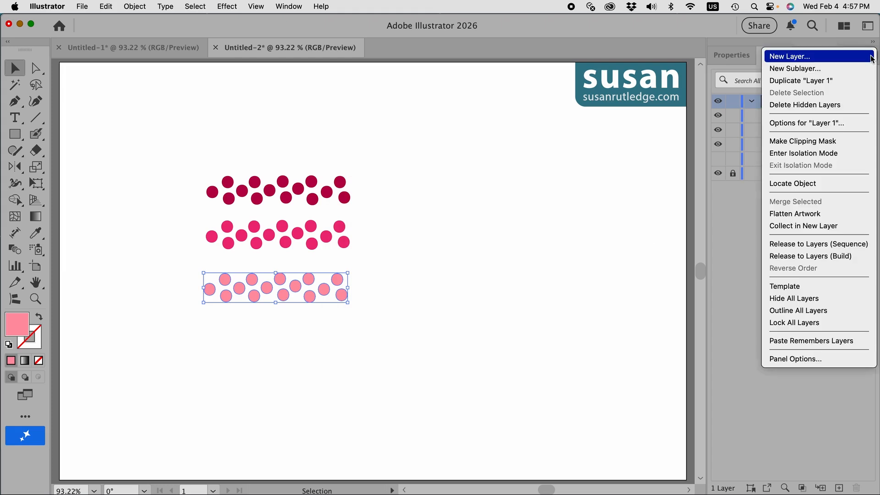
click(812, 360)
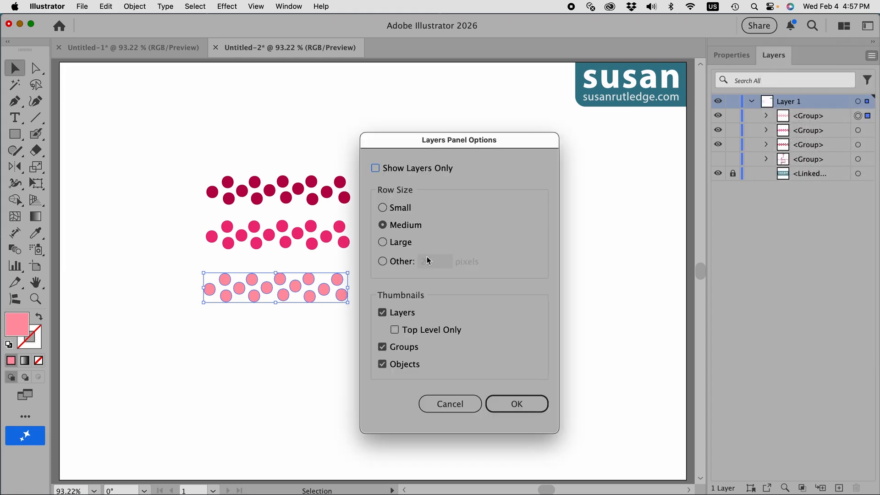
click(384, 243)
click(520, 405)
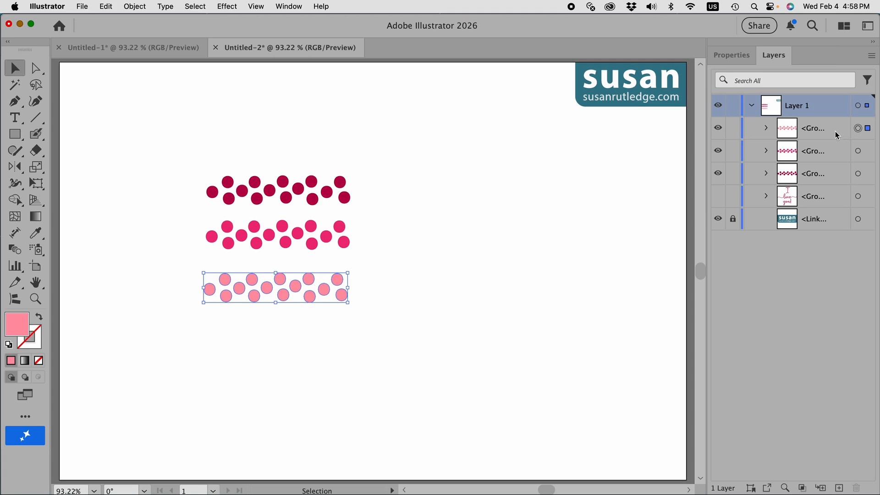
- Reposition the light pink dot group directly beneath the bright pink one with even spacing, and select the crimson group
click(314, 248)
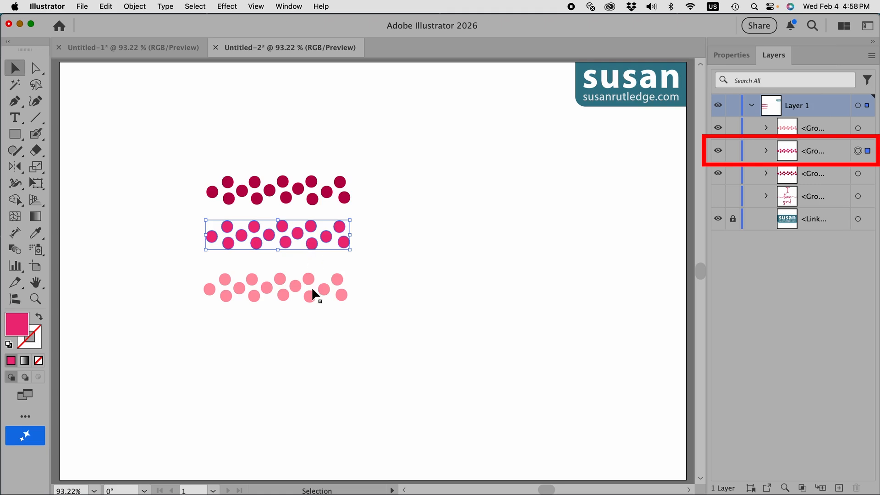
click(360, 301)
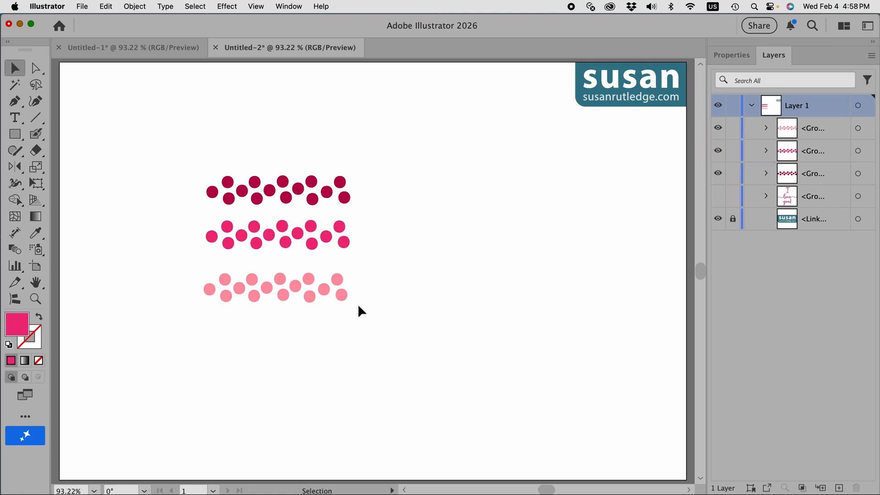
click(342, 296)
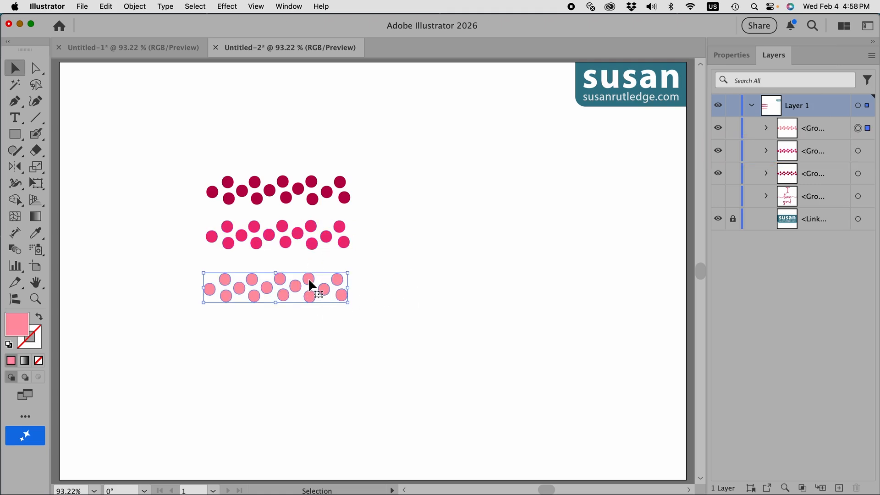
drag(309, 280, 313, 250)
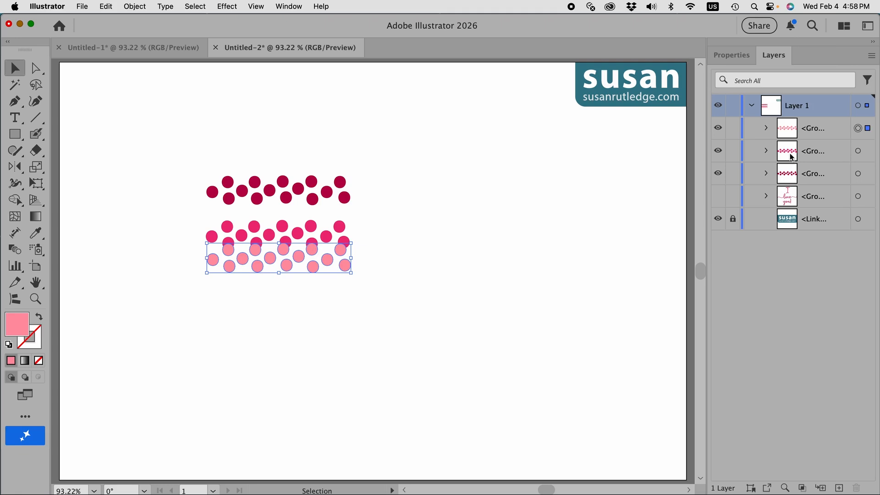
key(super+z)
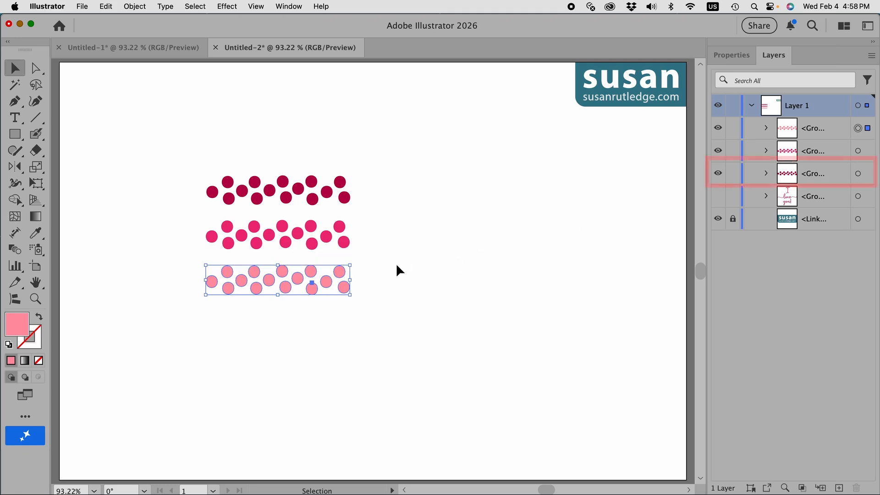
click(314, 198)
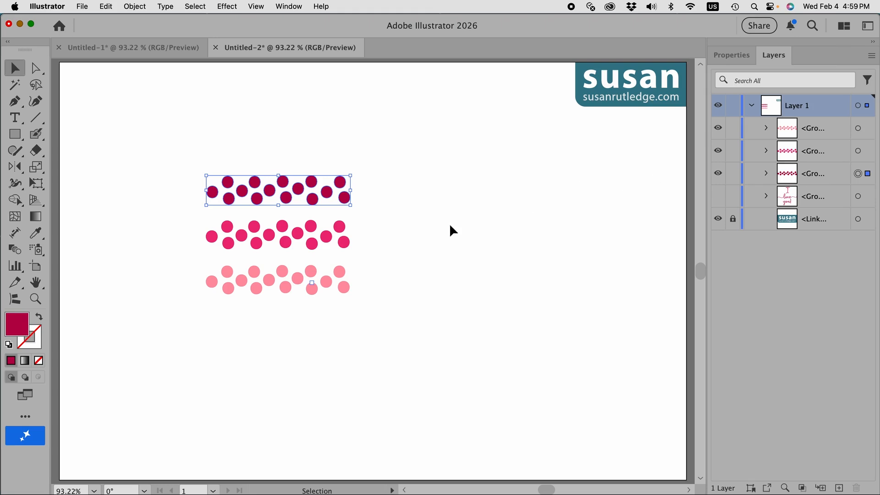
- Stack the bright pink and light pink dot groups over the crimson group, slightly offset so all three colours overlap in one row
click(312, 246)
drag(310, 248, 308, 206)
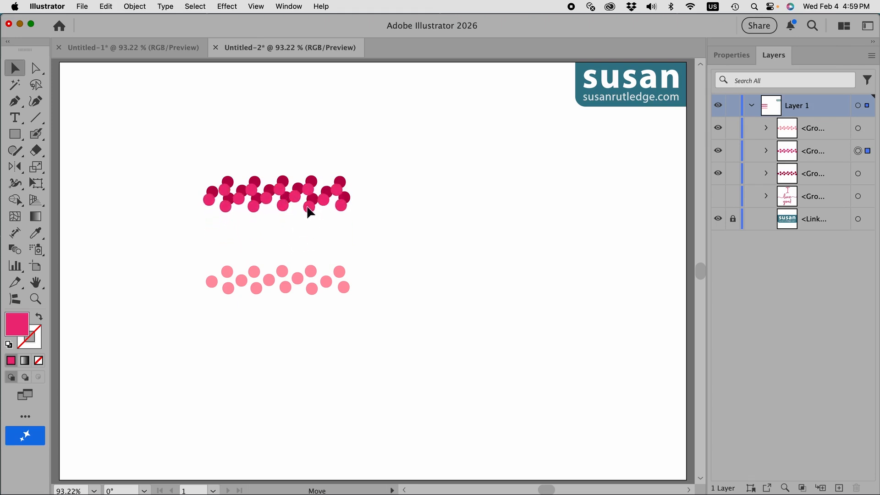
click(286, 289)
drag(285, 291, 295, 201)
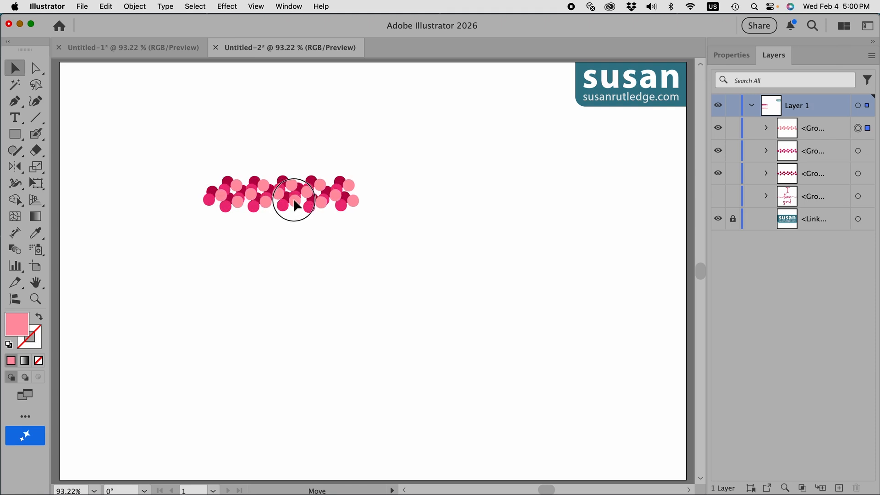
drag(294, 198, 294, 199)
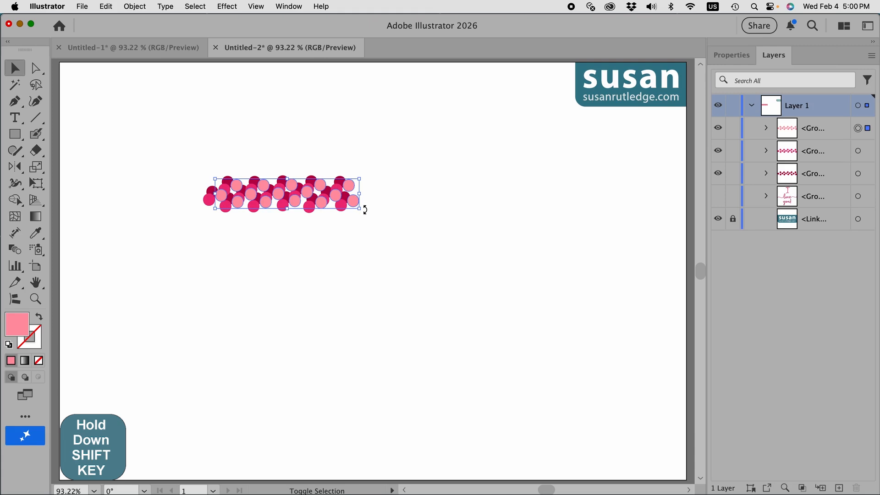
- Rotate the light pink dot group 180 degrees and shift it slightly up and to the left over the other dots
drag(366, 210, 202, 198)
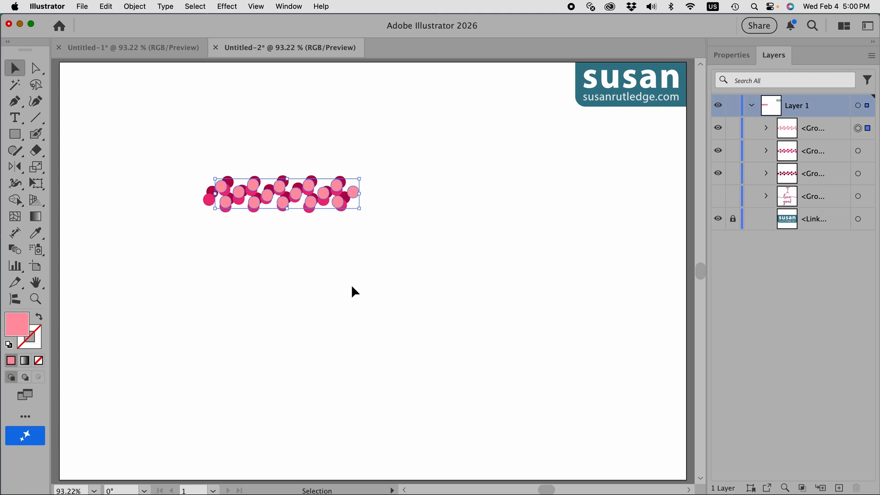
drag(336, 202, 330, 199)
click(388, 248)
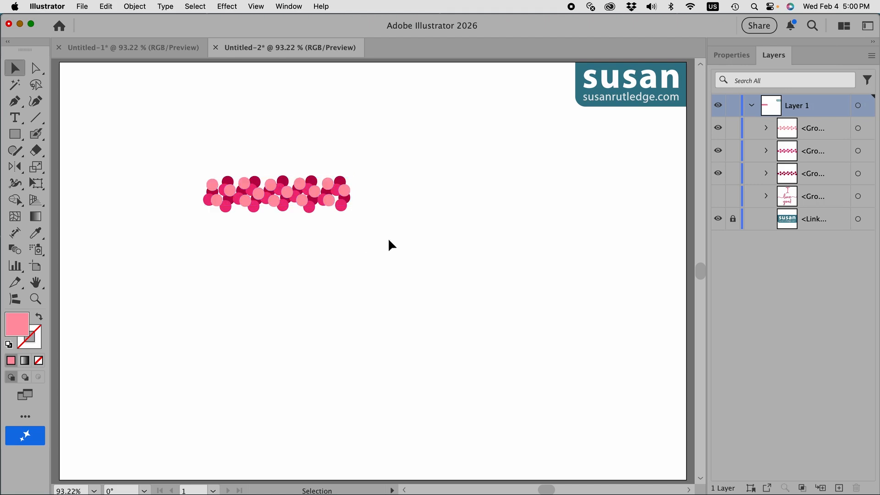
- Group the three overlapping dot groups together and move the result to the artboard's upper-left corner
drag(201, 162, 362, 230)
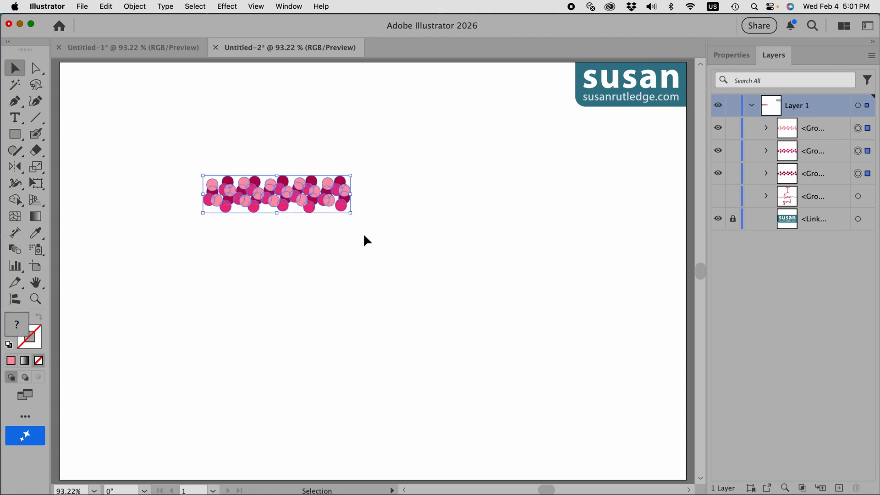
click(134, 6)
click(145, 75)
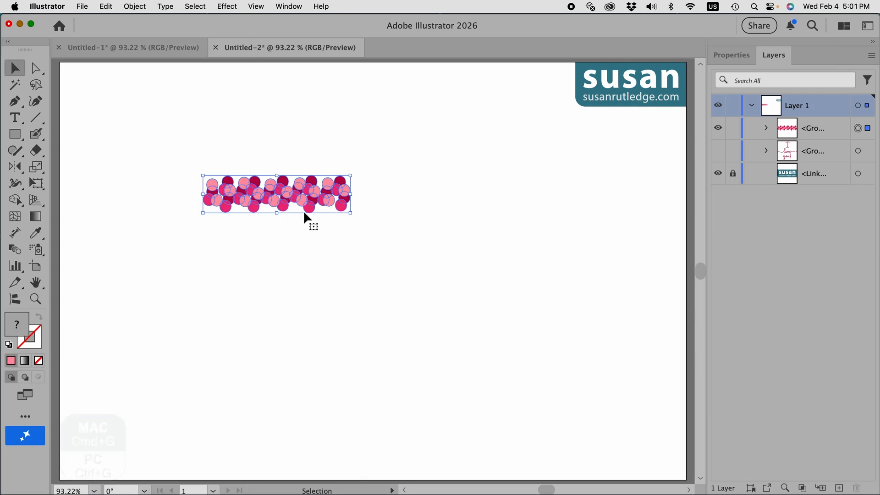
drag(306, 210, 173, 109)
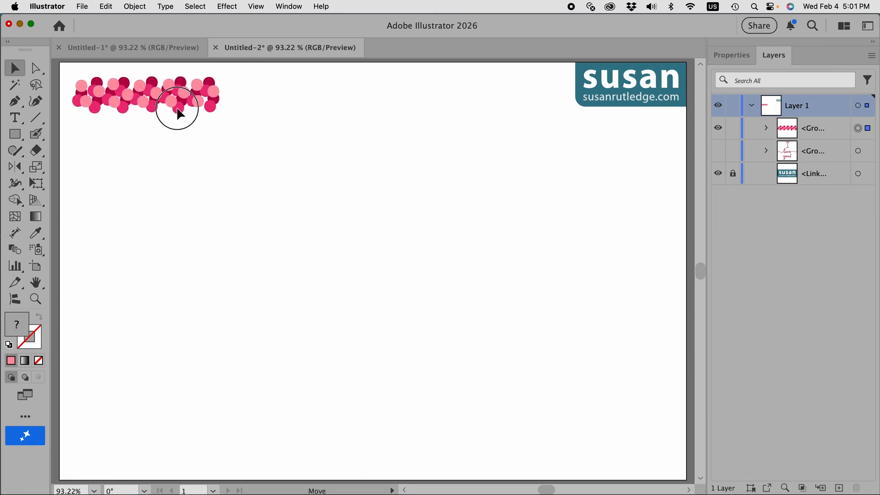
click(318, 172)
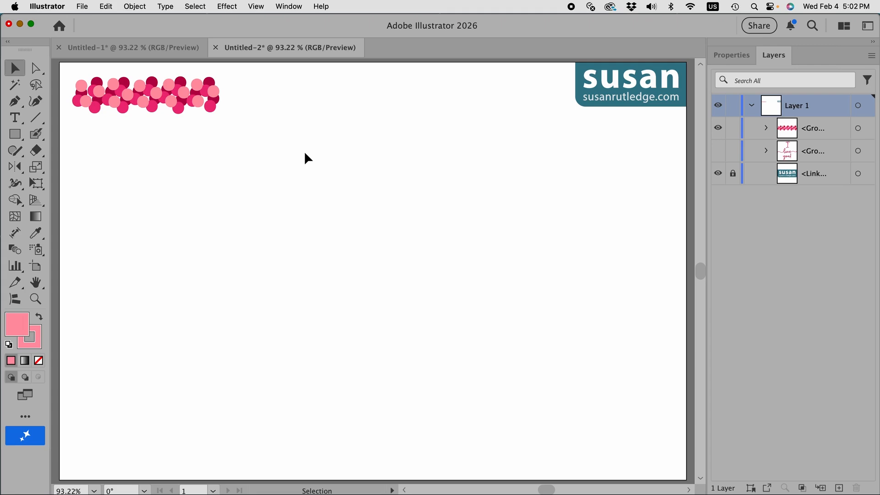
- Show the document's brush list and dock it alongside the layer list
click(299, 7)
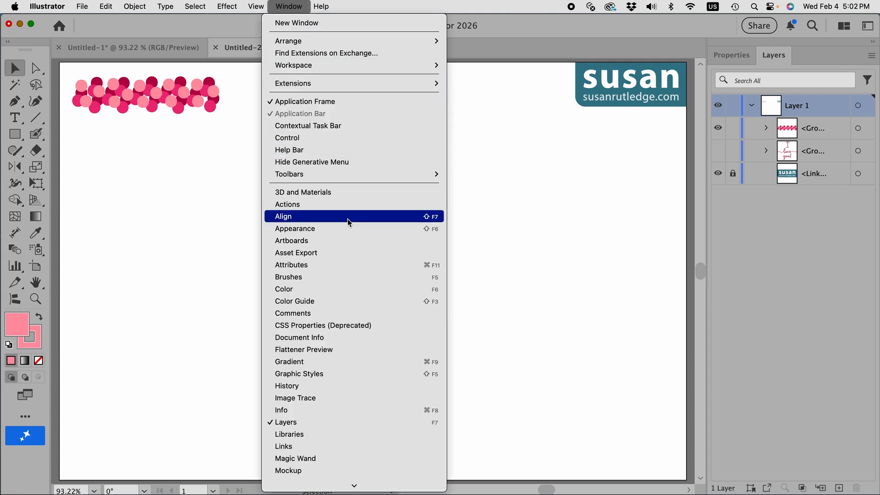
click(292, 280)
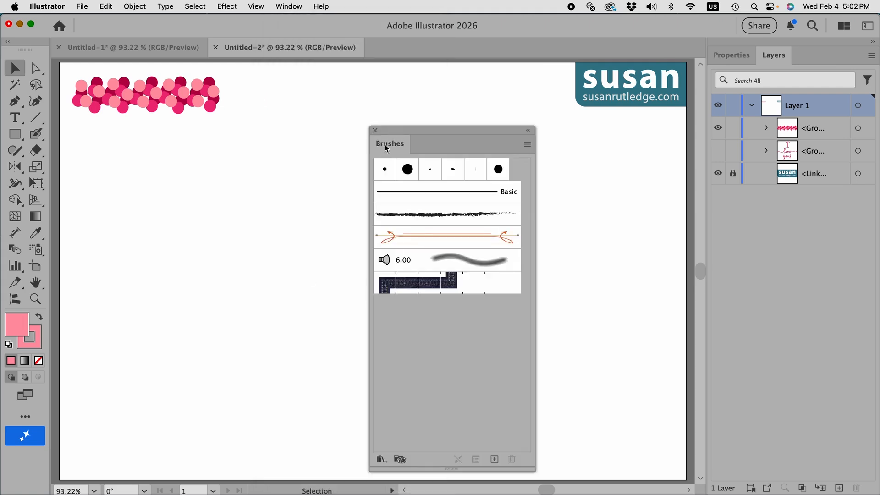
mouse_move(386, 148)
mouse_down()
mouse_move(443, 151)
mouse_move(841, 86)
mouse_move(840, 69)
mouse_up()
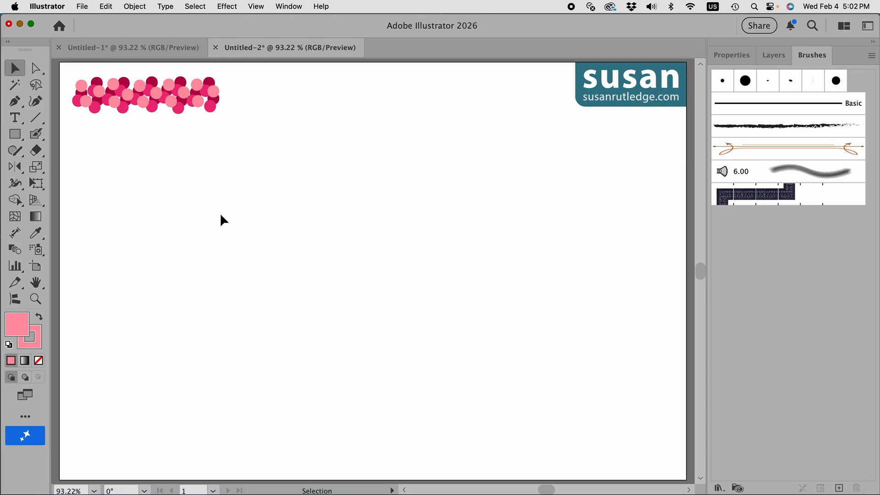
- Create a Pattern Brush from the grouped dot row, named "3 Pinks Brush", keeping the default options
drag(73, 74, 225, 119)
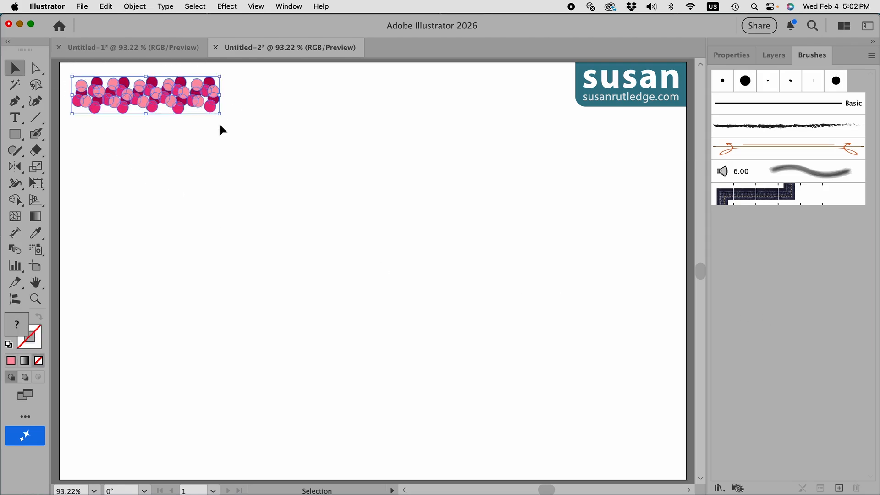
click(840, 489)
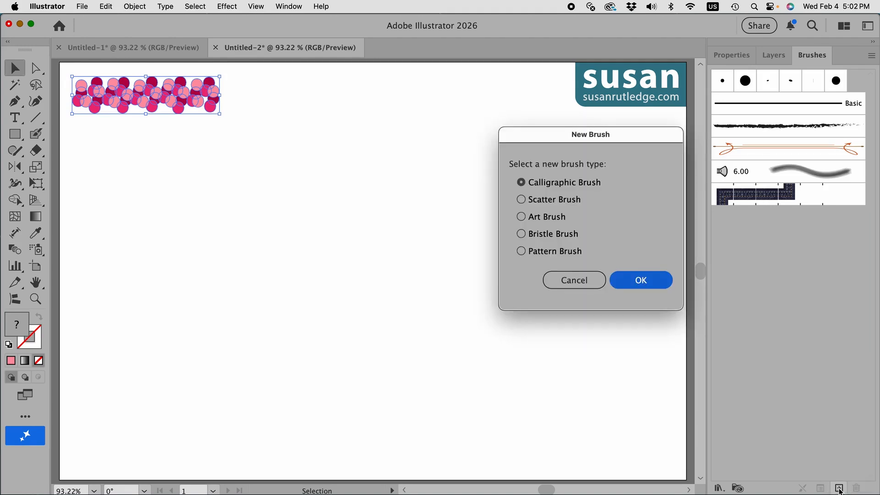
click(524, 252)
click(644, 280)
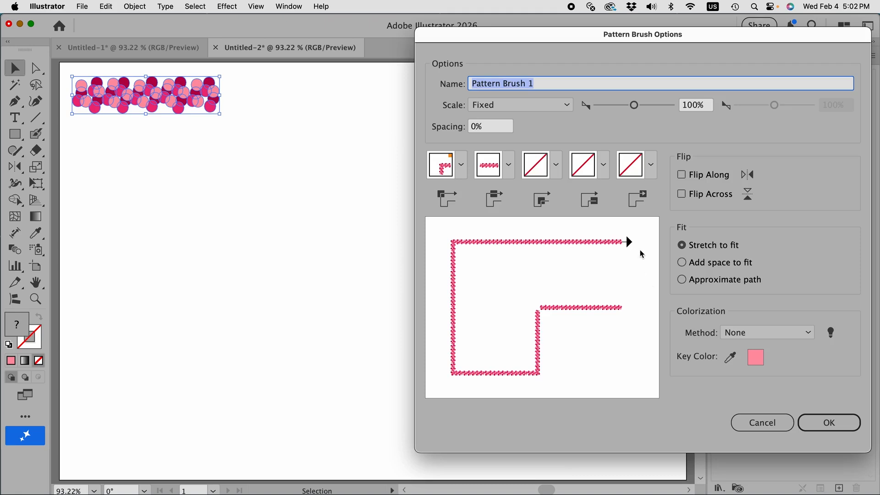
text(3 Pi)
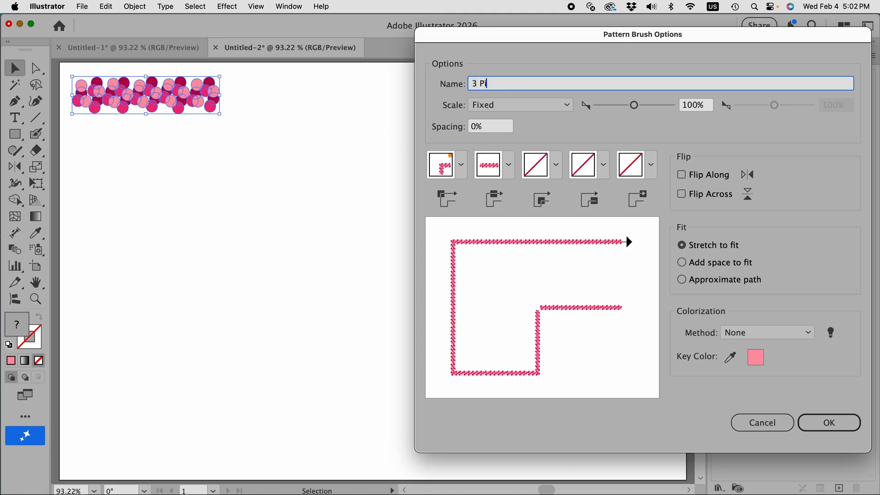
text(nks Brush)
click(829, 422)
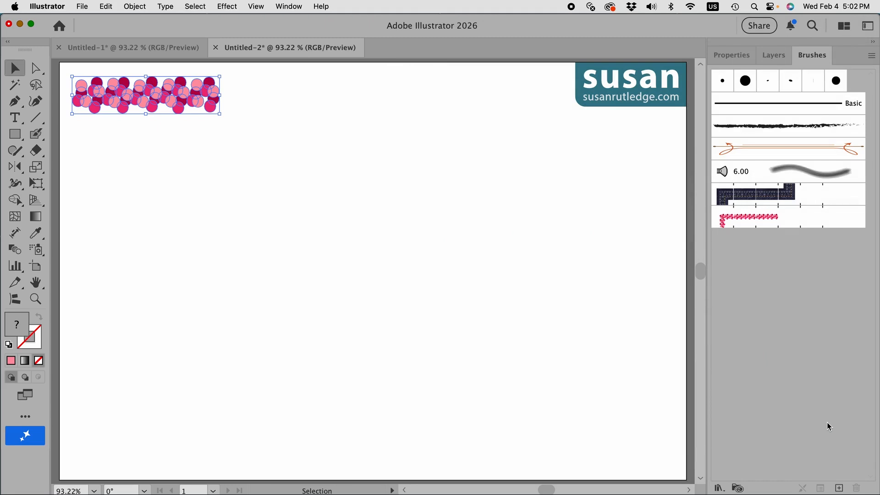
- Draw a circle about 9.04 in in diameter with the Ellipse tool and position it near the middle of the artboard
click(15, 135)
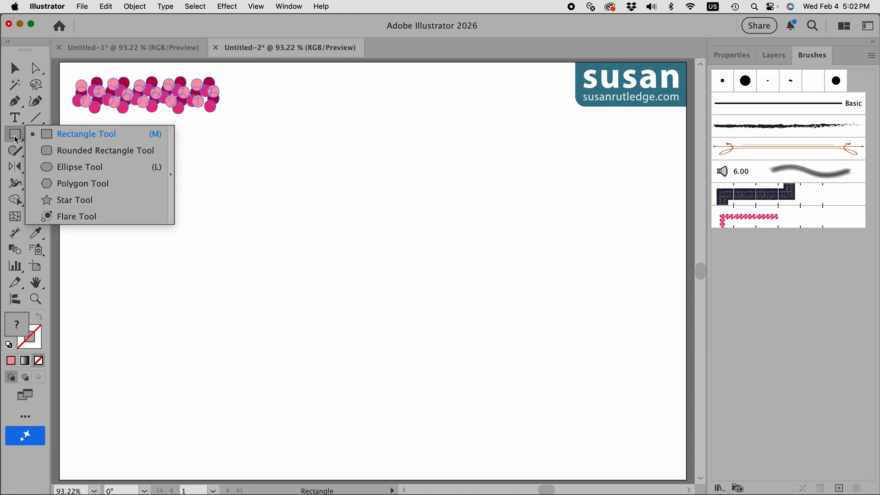
drag(16, 139, 85, 169)
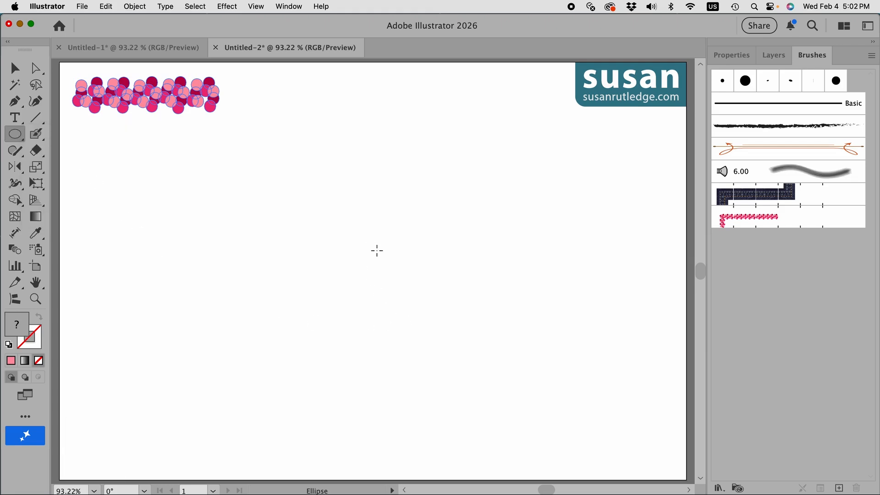
drag(373, 246, 573, 464)
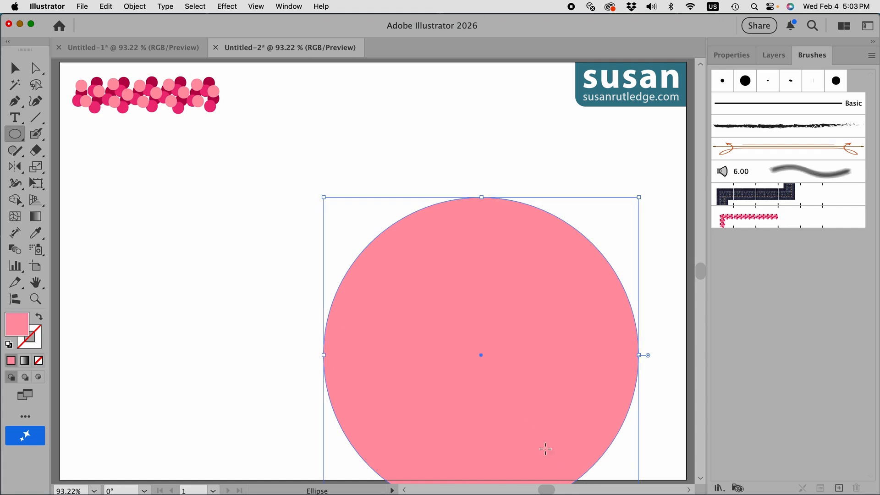
key(v)
drag(534, 379, 444, 297)
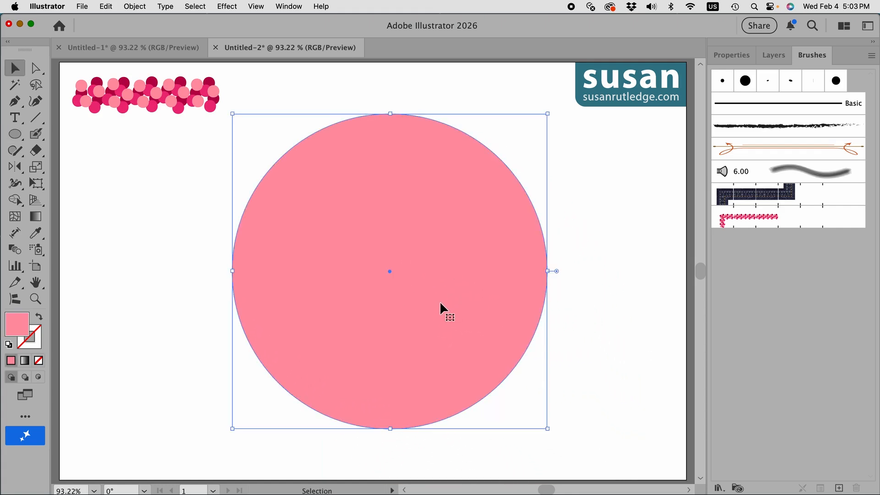
- Set the circle's fill to None and apply the three-pink pattern brush to its outline
click(740, 56)
click(721, 205)
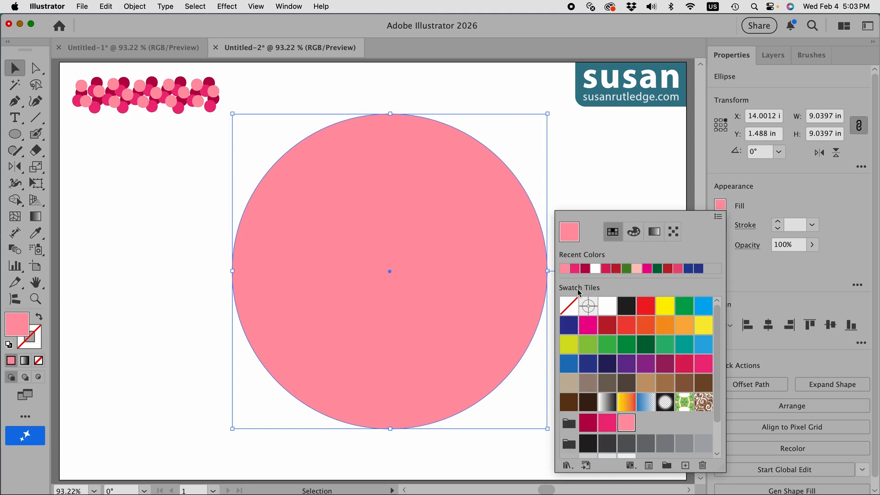
click(569, 306)
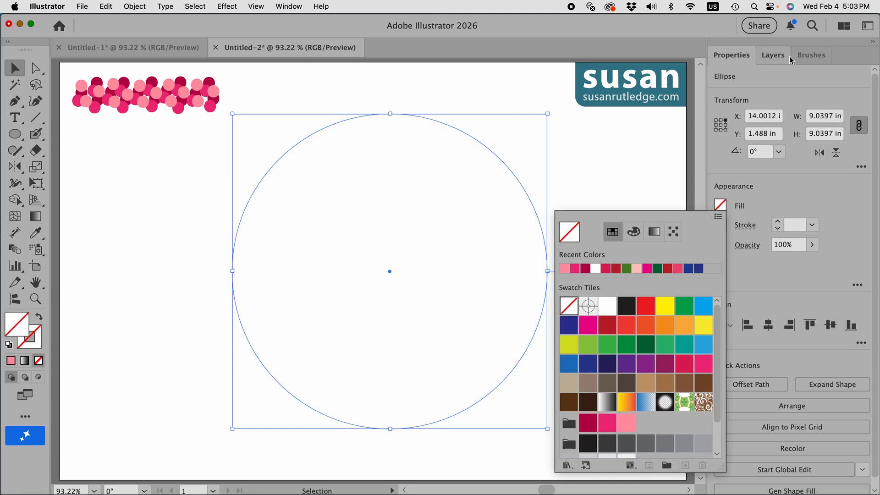
click(814, 57)
click(814, 57)
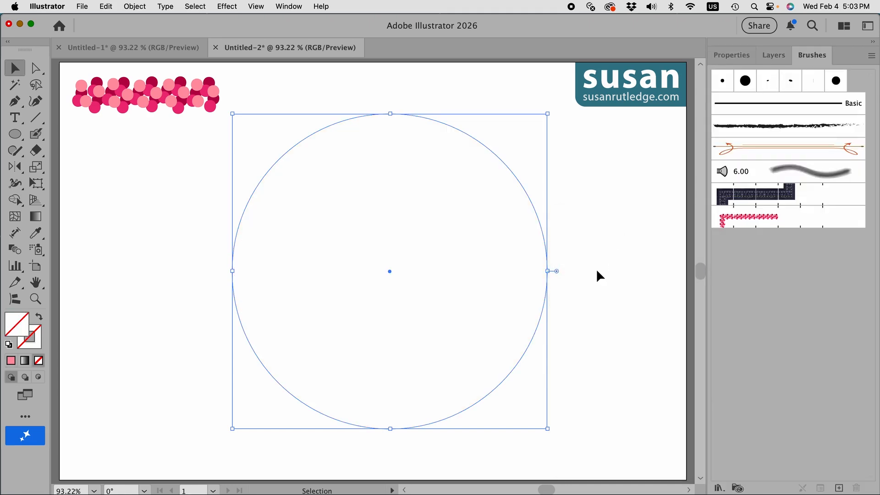
click(748, 222)
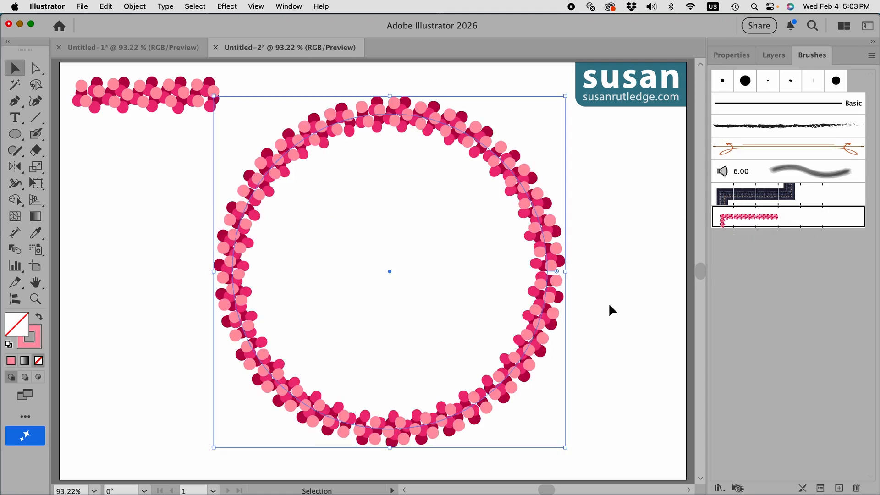
click(604, 269)
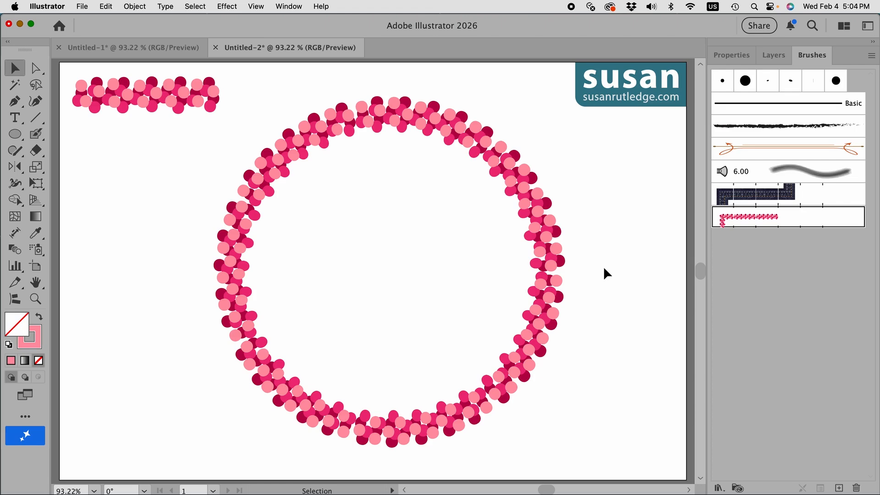
- Expand the appearance of the brushed circle and apply the three-pink pattern brush again to the expanded dots
click(377, 116)
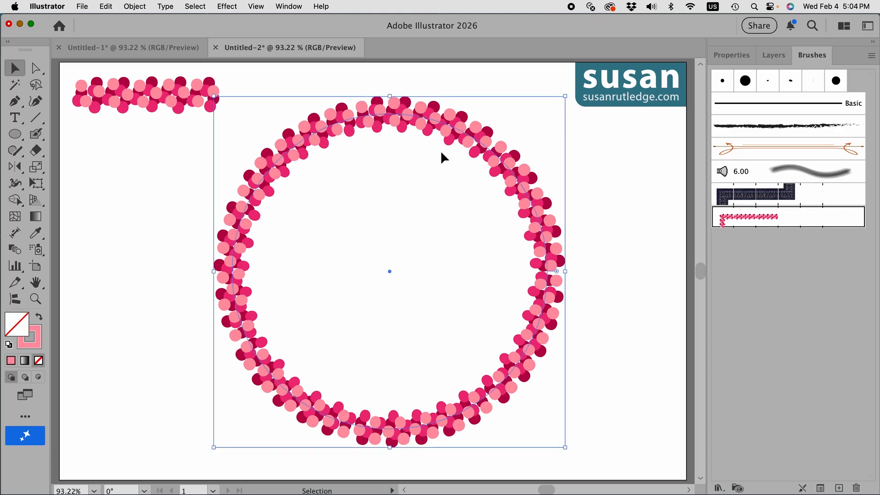
click(134, 6)
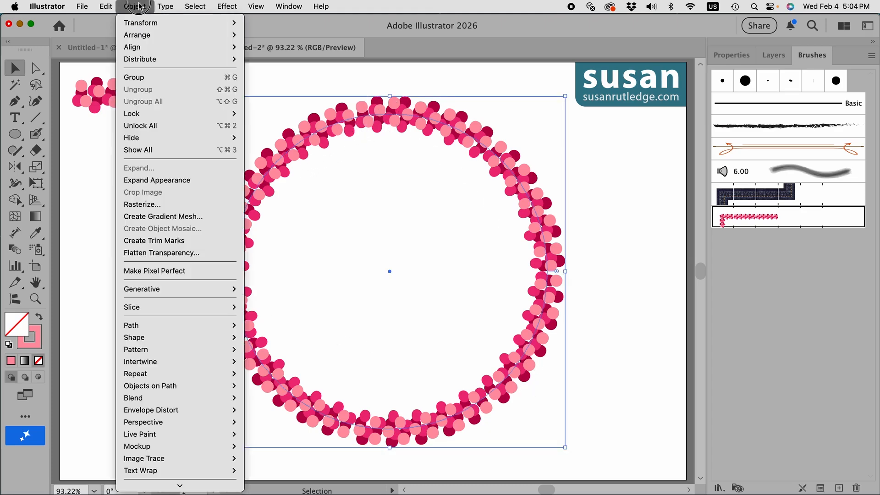
click(164, 180)
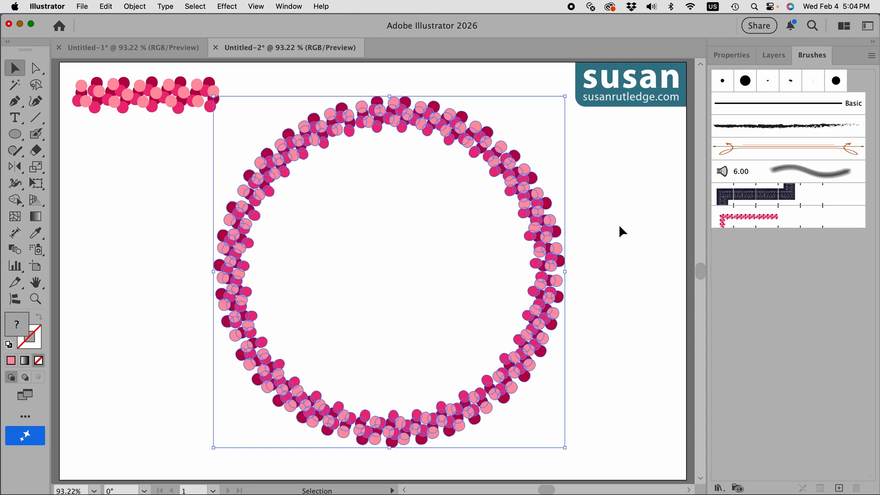
click(752, 221)
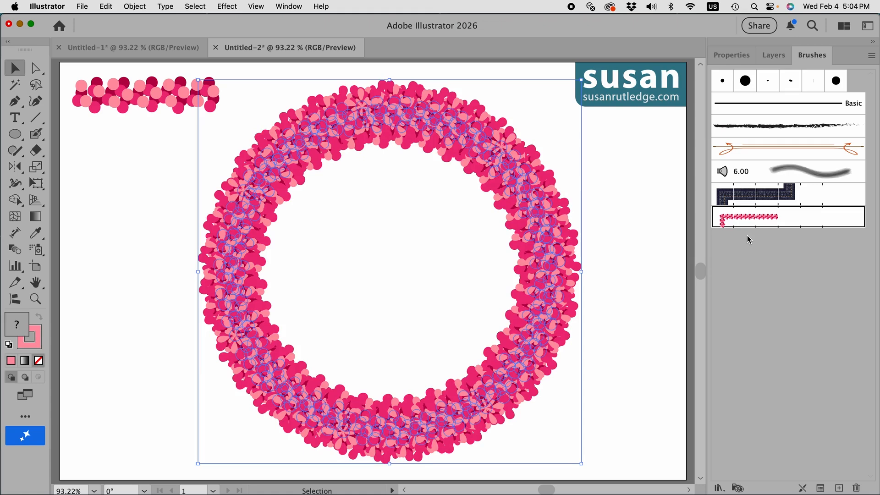
click(618, 263)
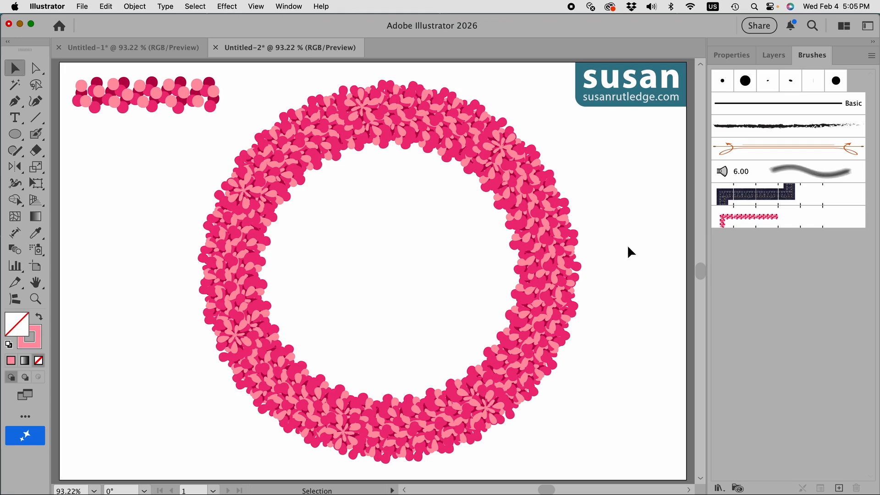
- Make the hidden "I love you!" lettering group visible and move it right to centre it inside the wreath
click(773, 59)
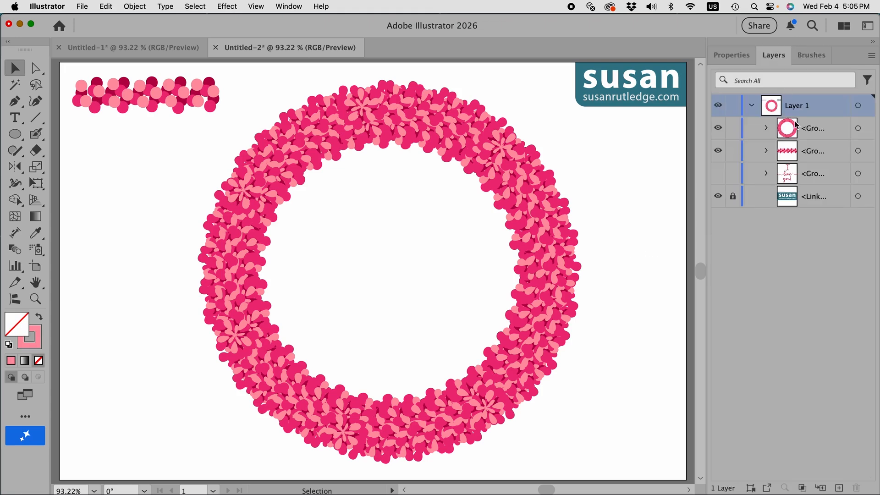
click(718, 173)
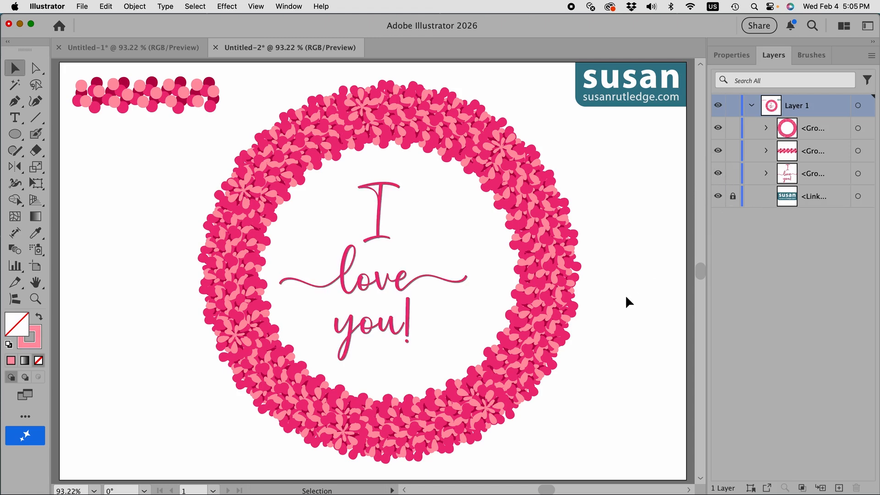
drag(379, 287, 400, 288)
click(604, 338)
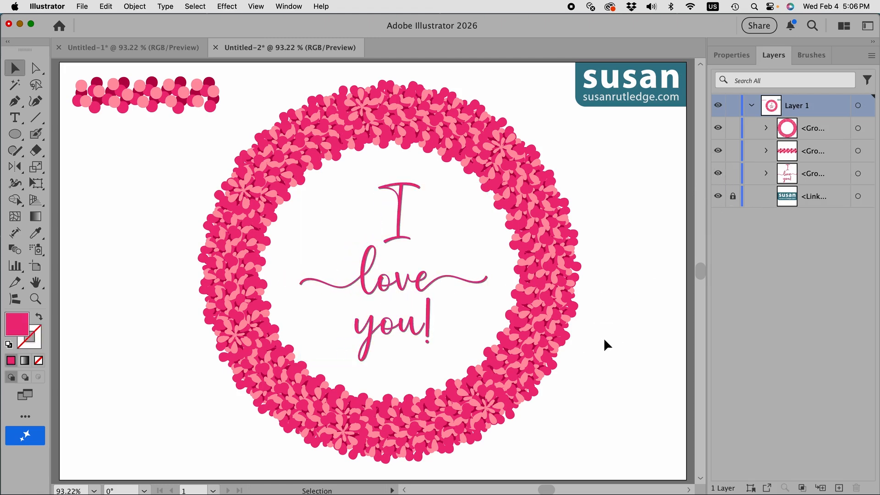